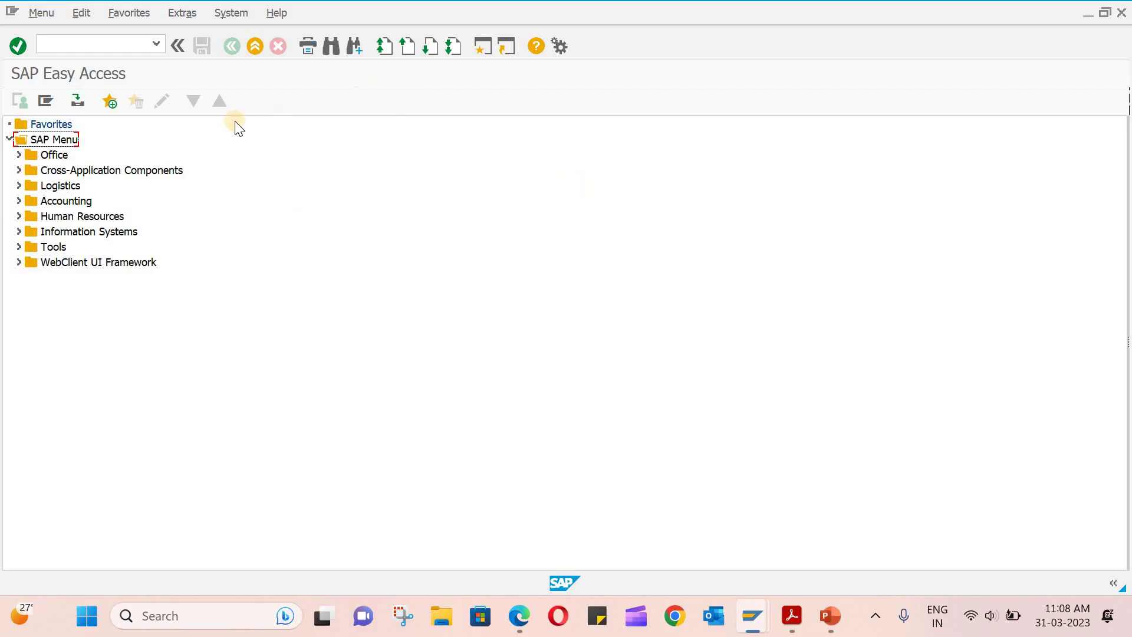
Start transaction MIRO and enter company code MSIL.
click(76, 45)
text(mir)
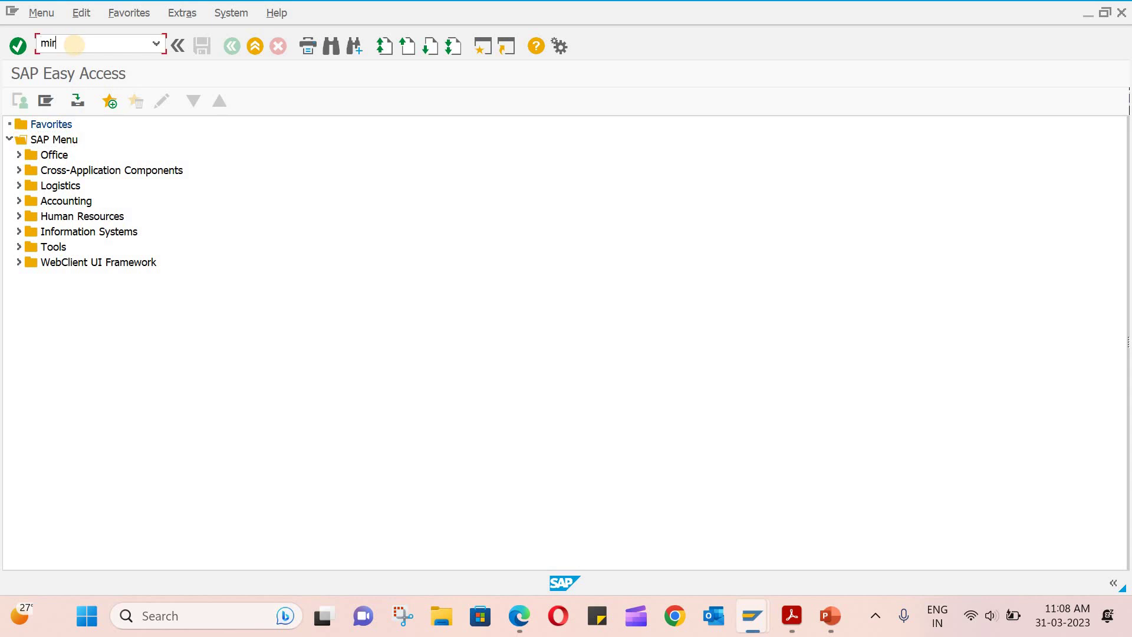
text(o)
key(Return)
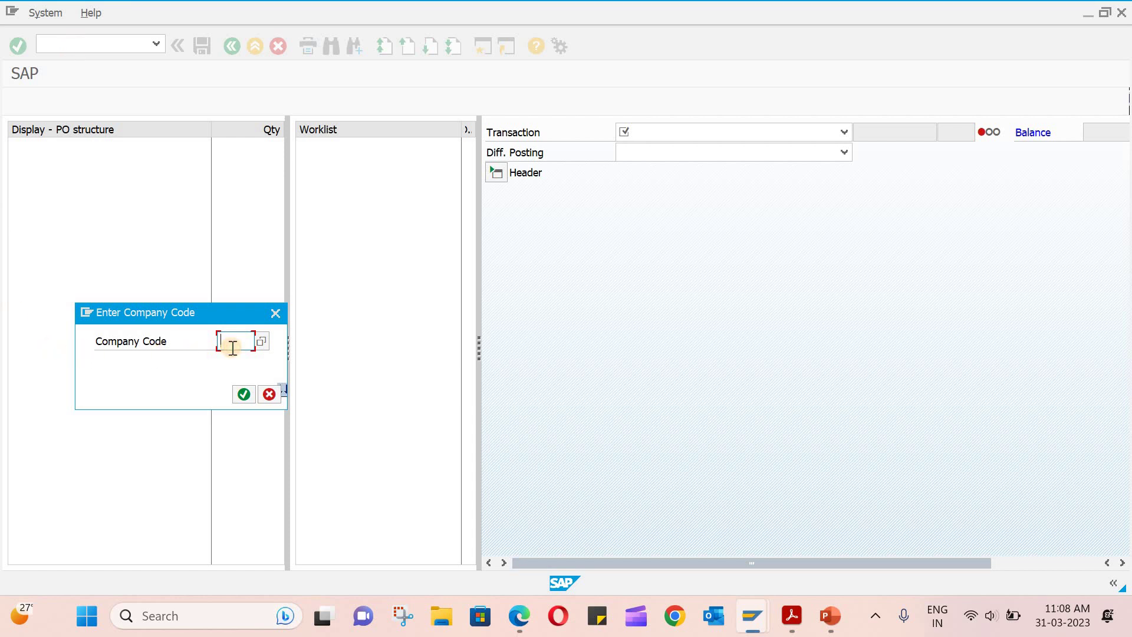
text(msil)
key(Return)
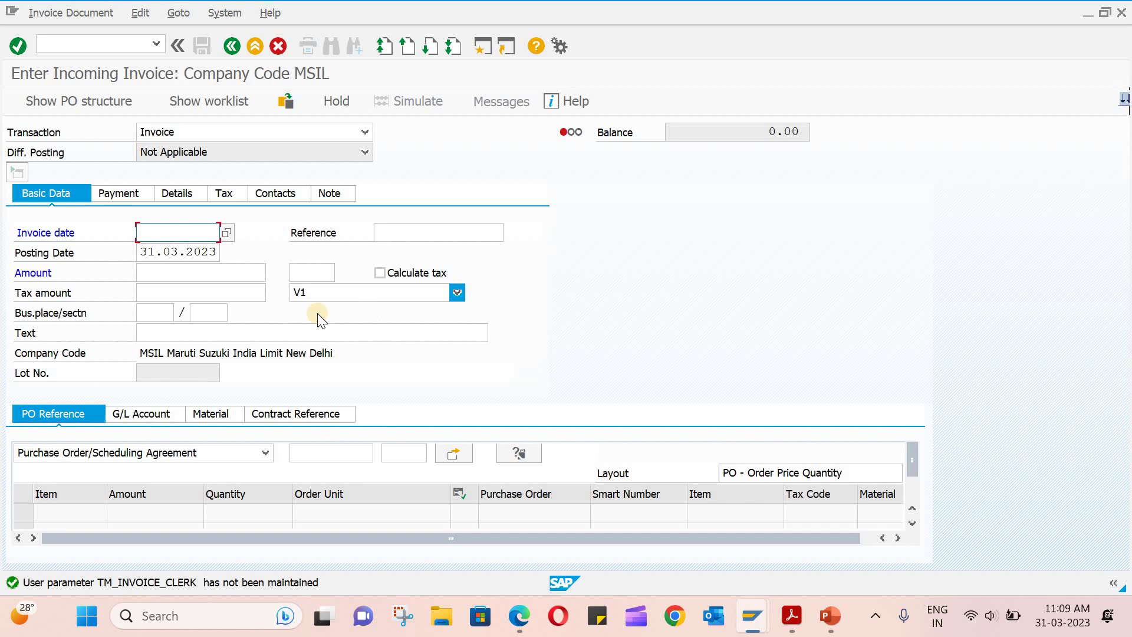
click(356, 293)
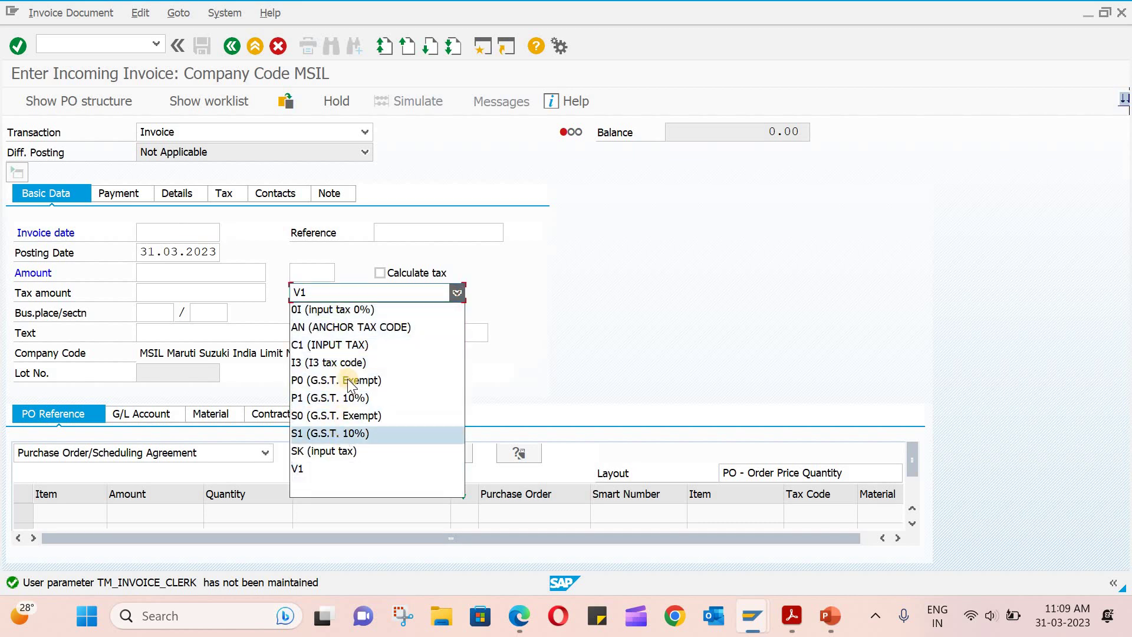
click(624, 292)
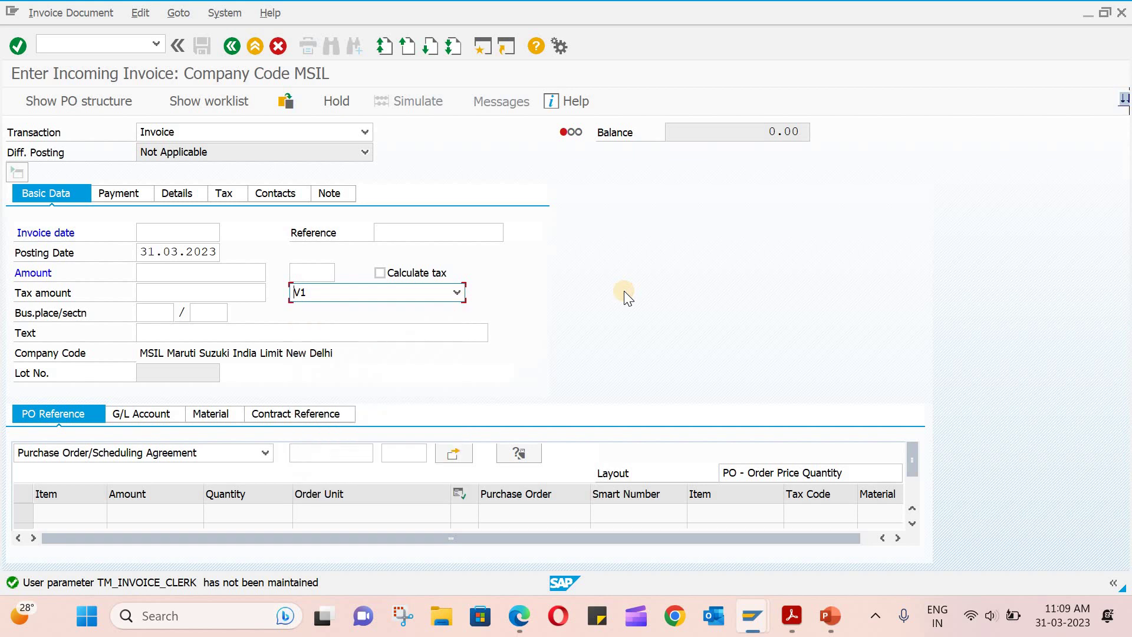
click(342, 298)
click(320, 297)
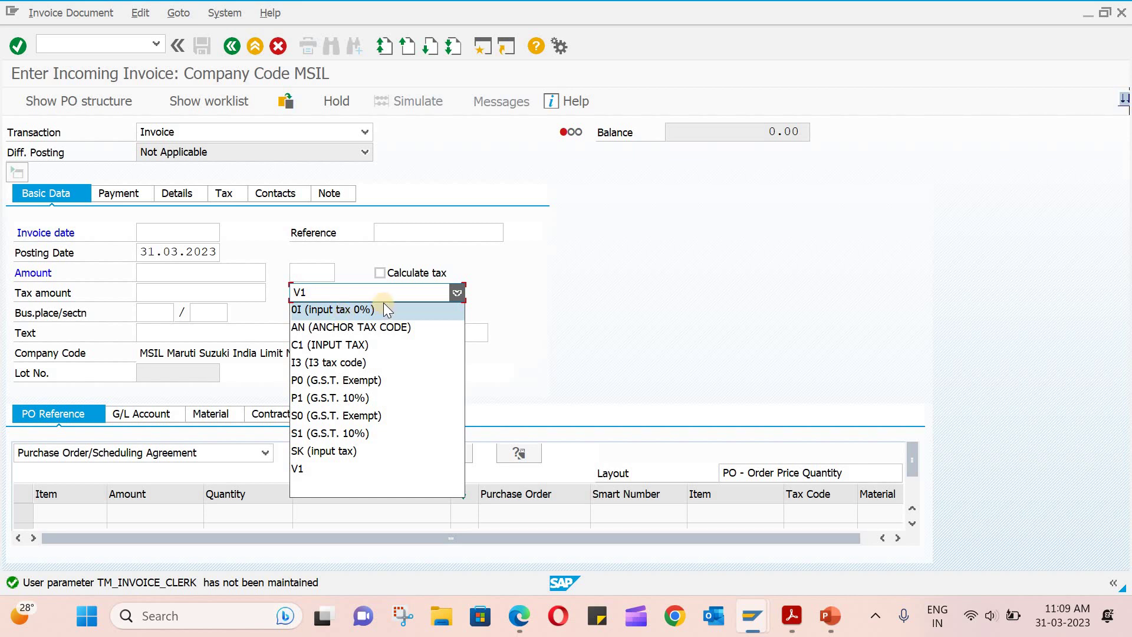
Set the invoice date to 31.03.2023 and the tax code to 0I (input tax 0%).
click(181, 228)
click(180, 229)
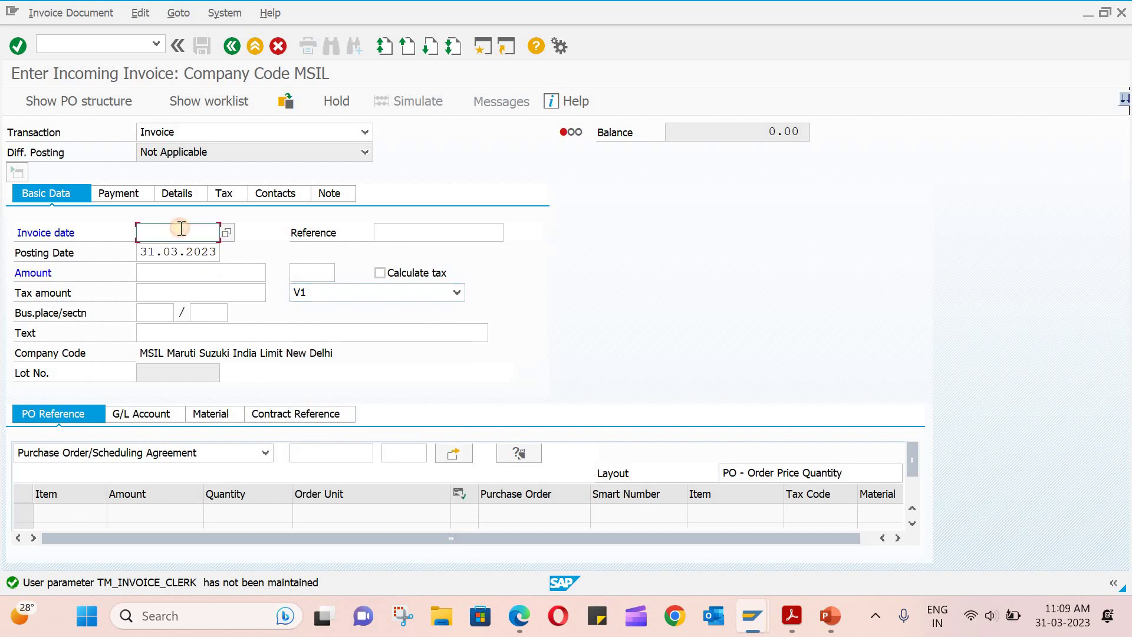
click(227, 230)
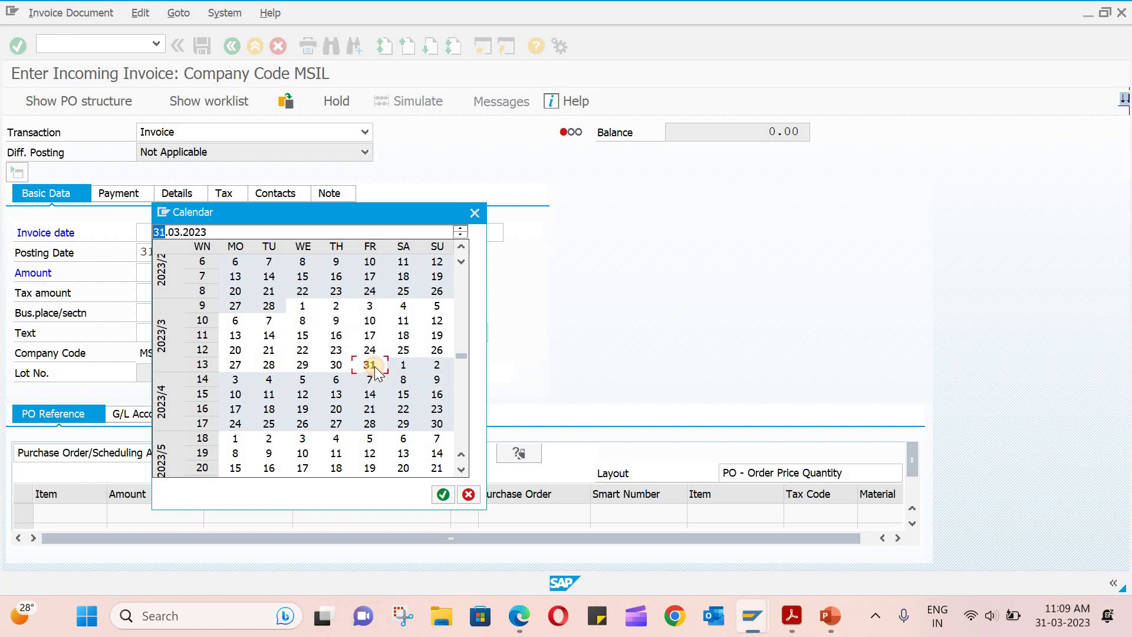
double_click(371, 364)
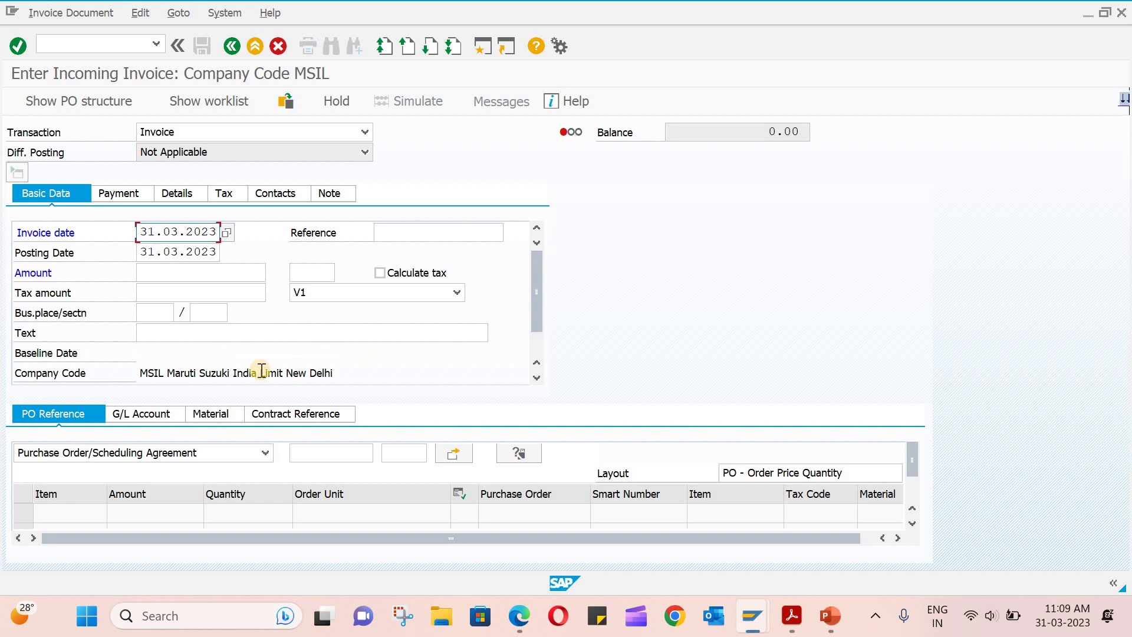
click(351, 293)
click(347, 312)
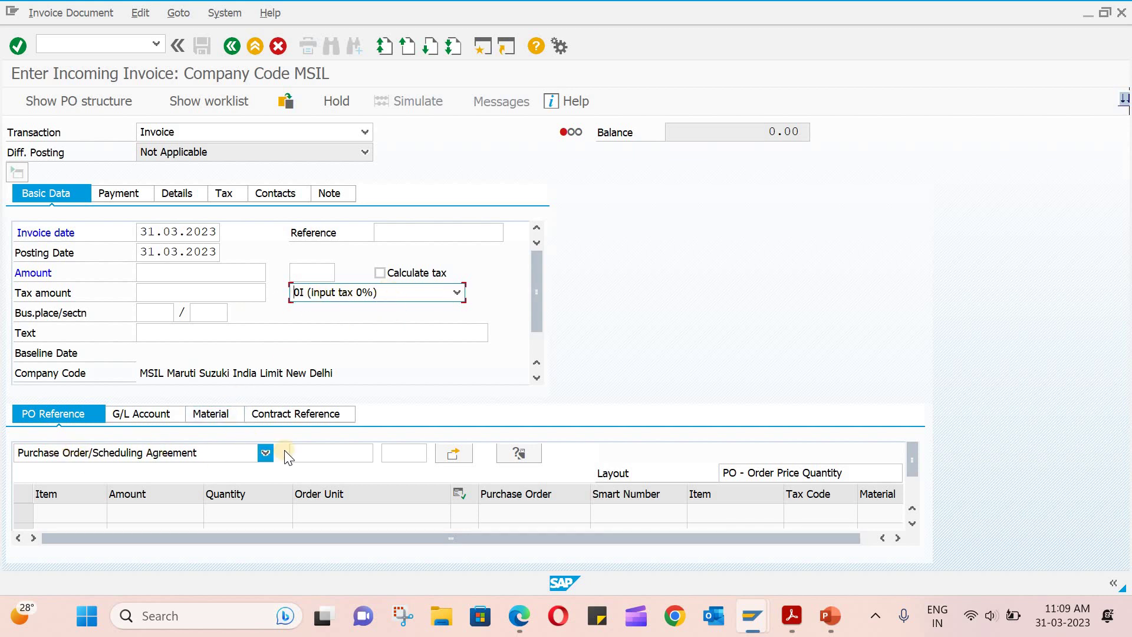
click(332, 452)
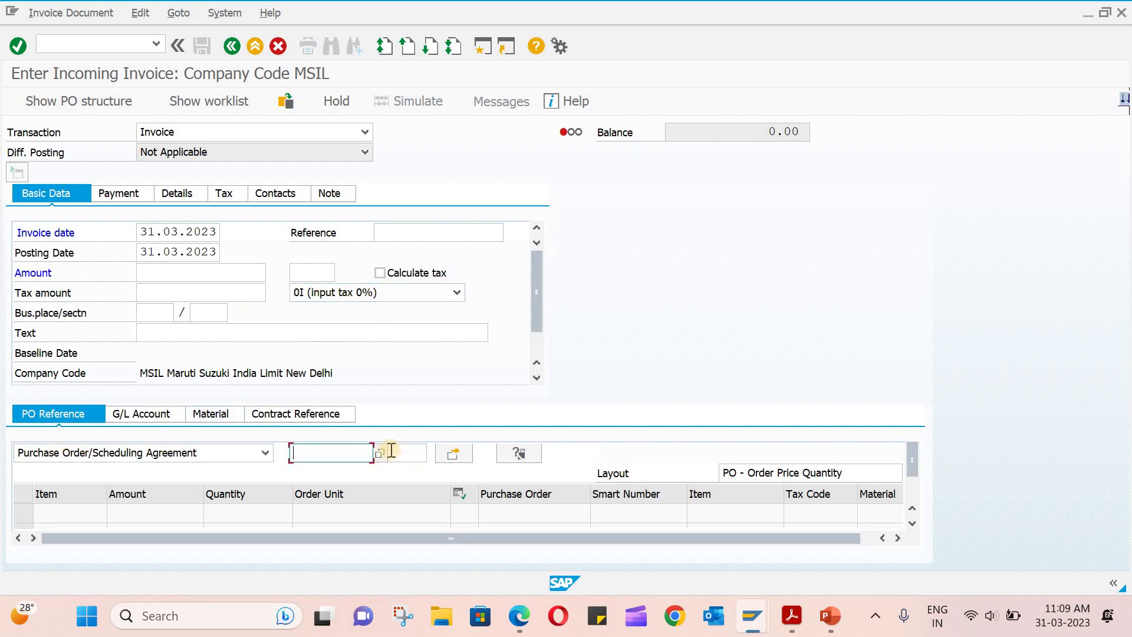
click(382, 453)
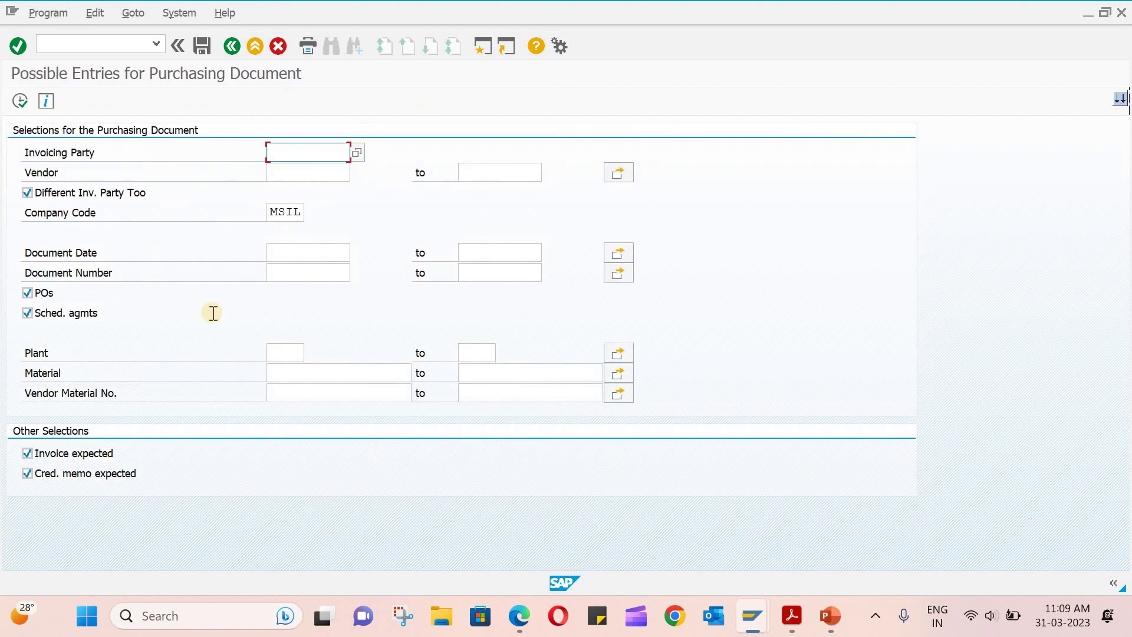
click(304, 174)
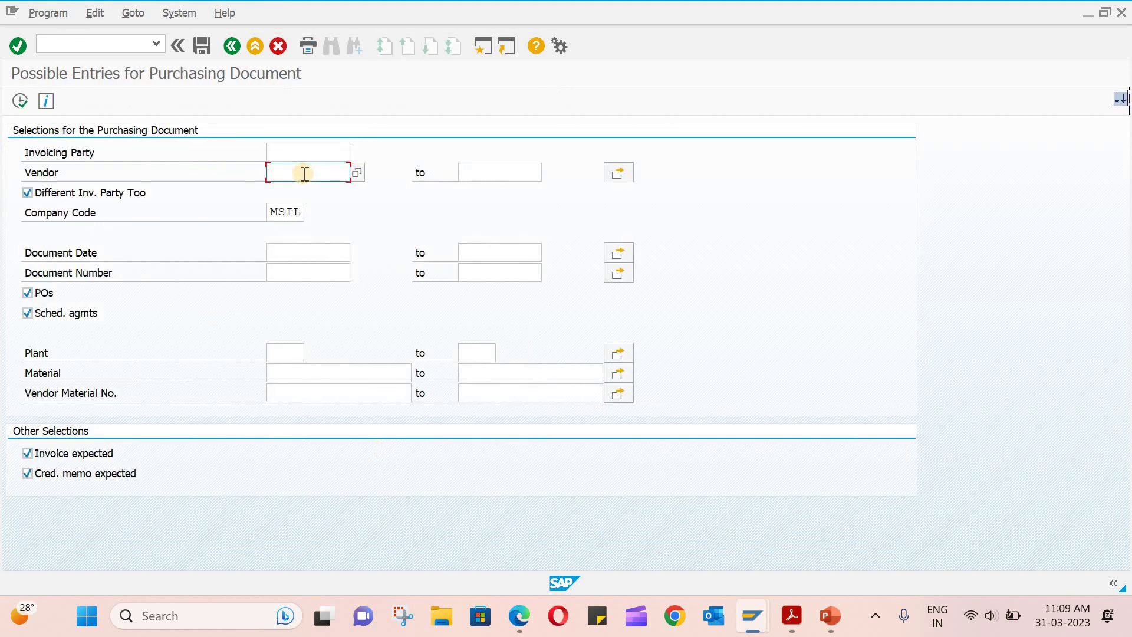
text(ven-101)
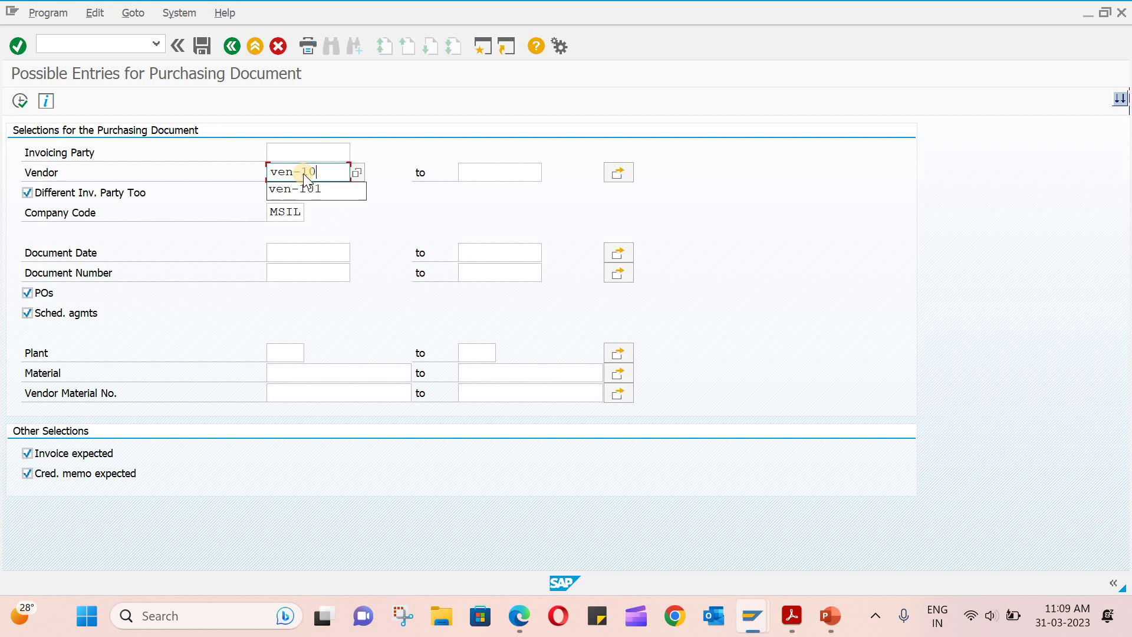
key(Return)
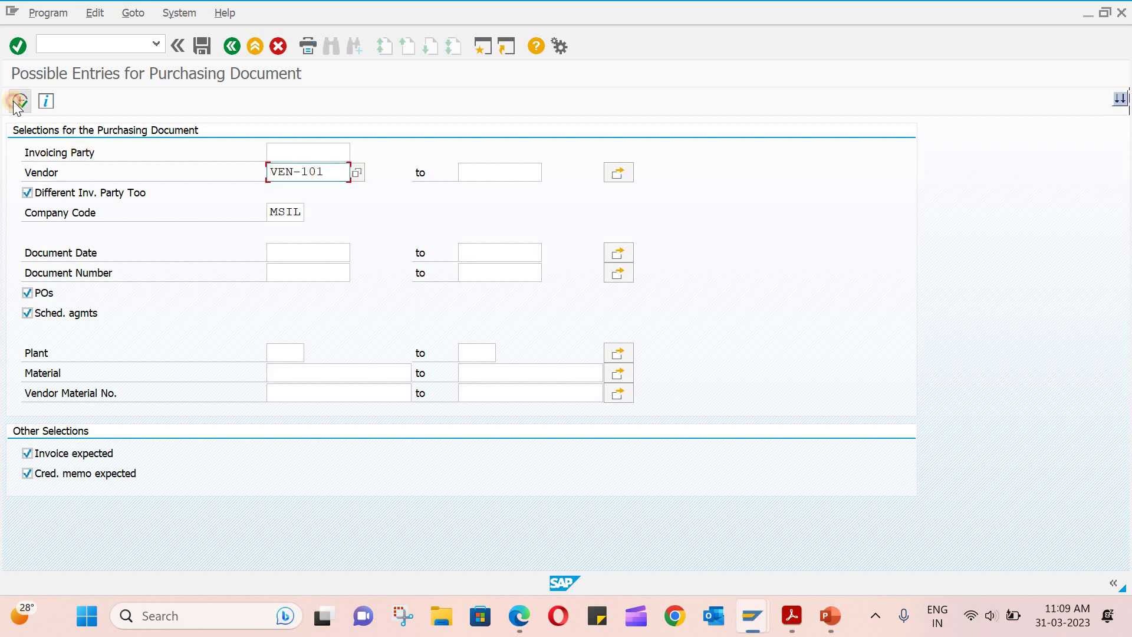
click(20, 102)
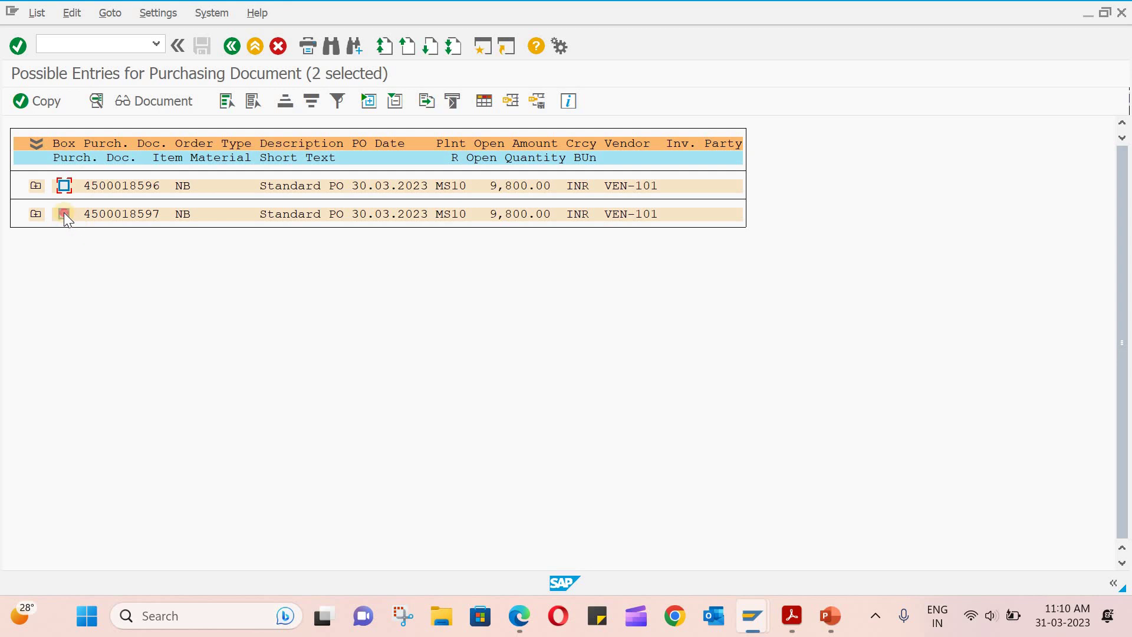
click(51, 101)
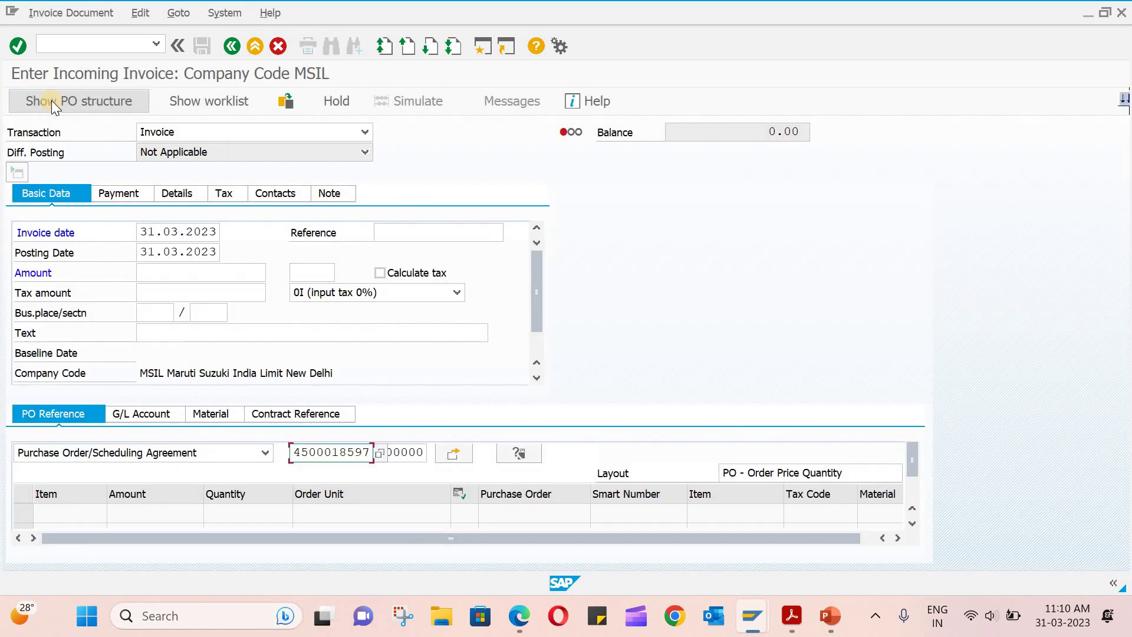
Load PO item 10 (9,800.00, 100 EA) and vendor VEN-101 data into the invoice.
key(Return)
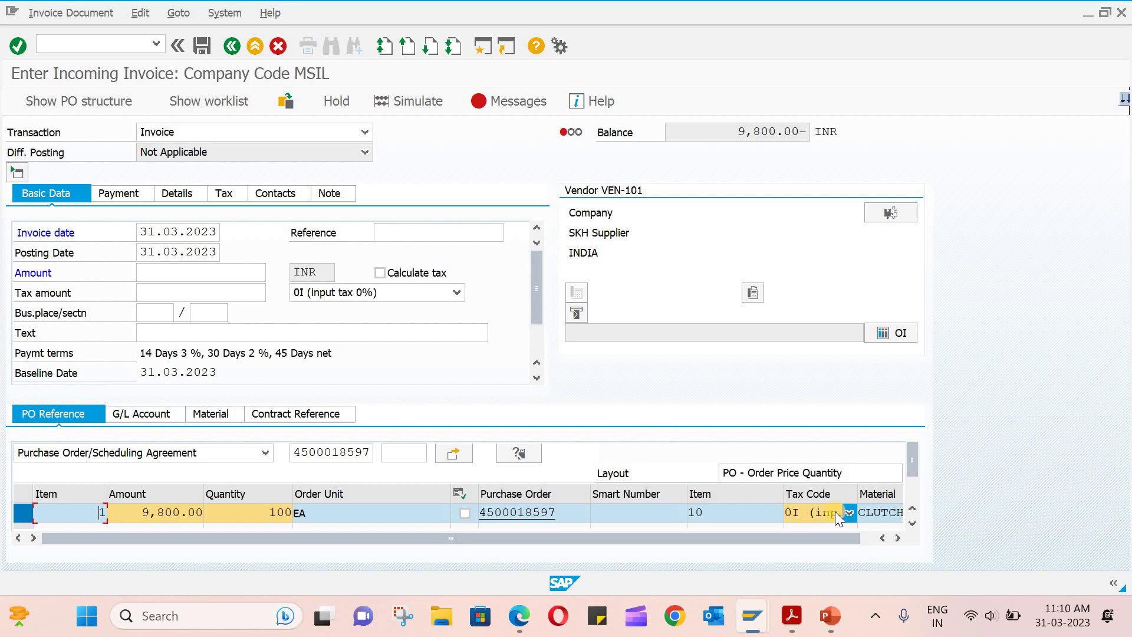
click(356, 274)
Review the Payment, Details, Tax, Contacts and Note header tabs, ending on Basic Data.
click(126, 194)
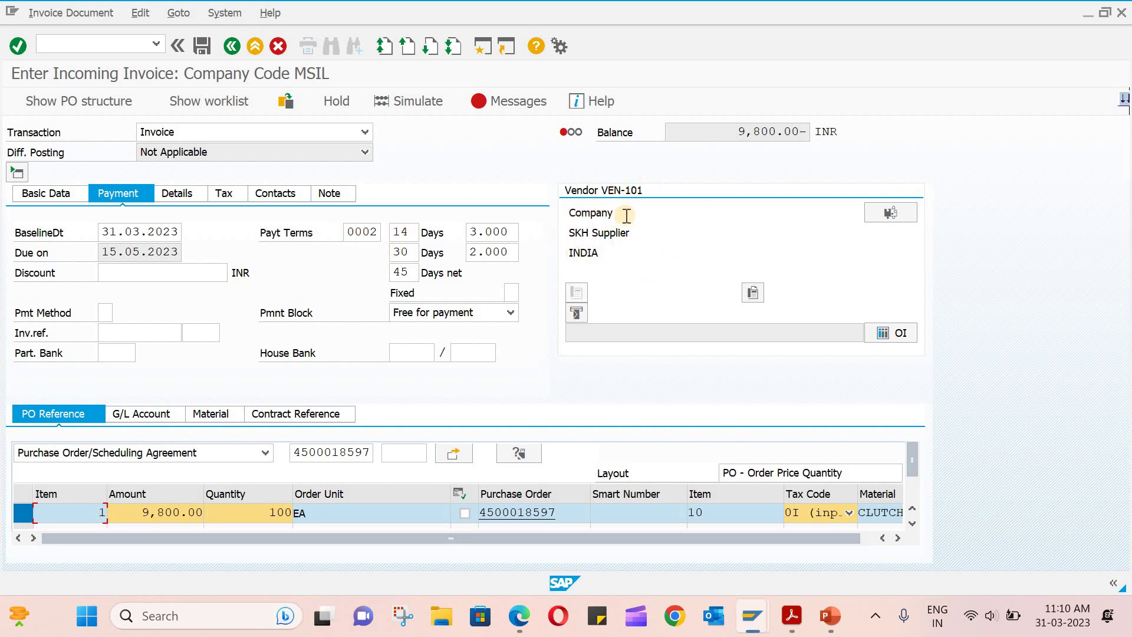
click(176, 194)
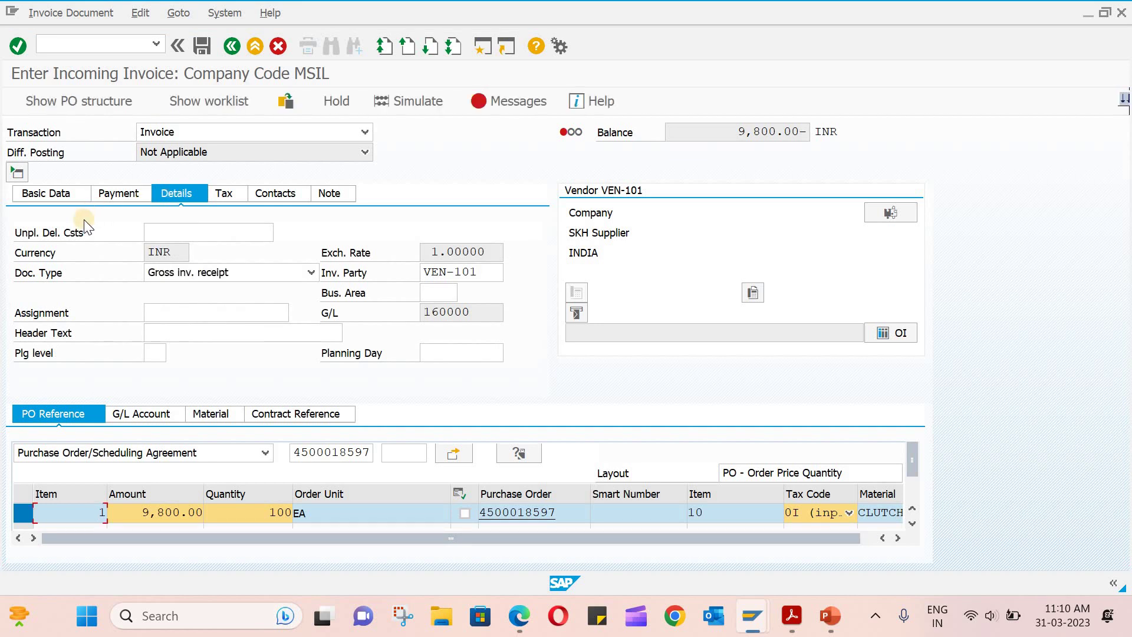
click(219, 196)
click(267, 193)
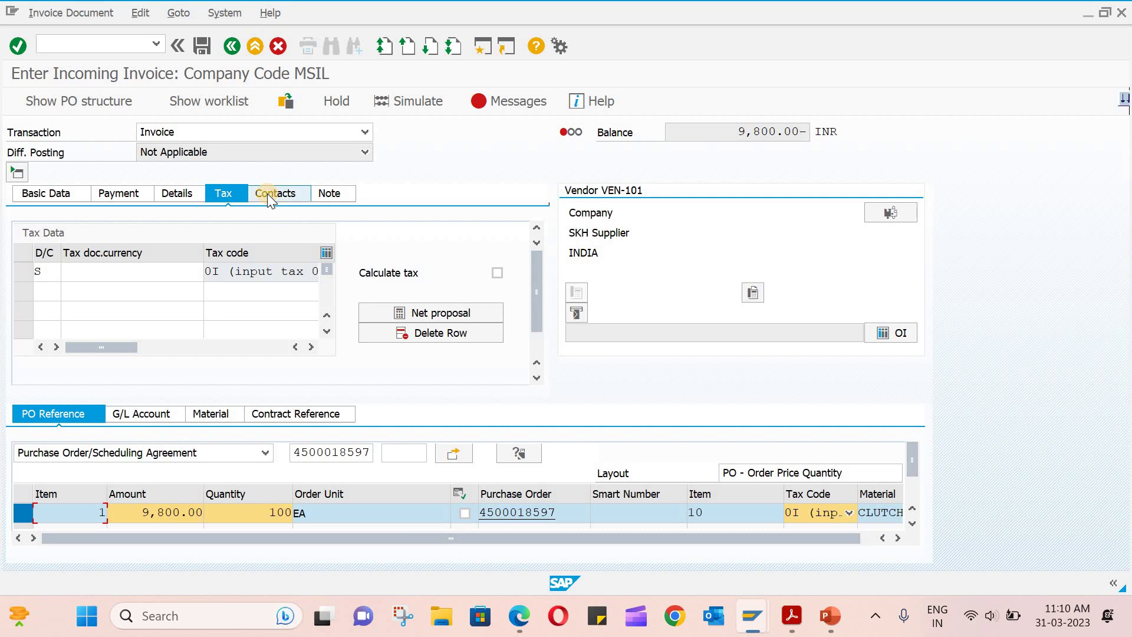
click(343, 194)
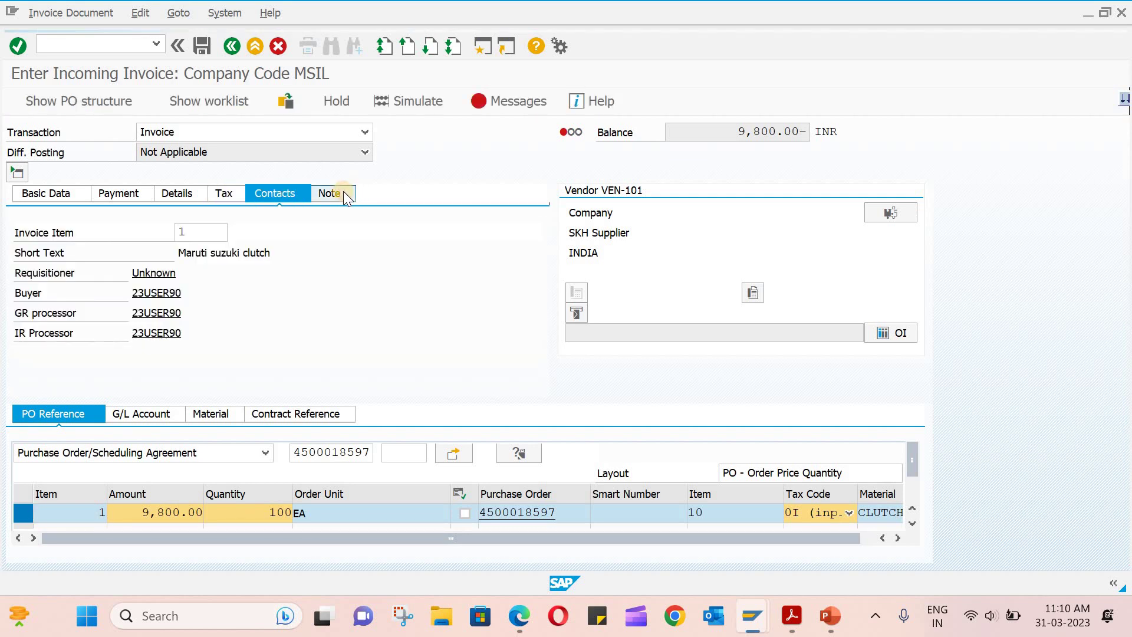
click(271, 194)
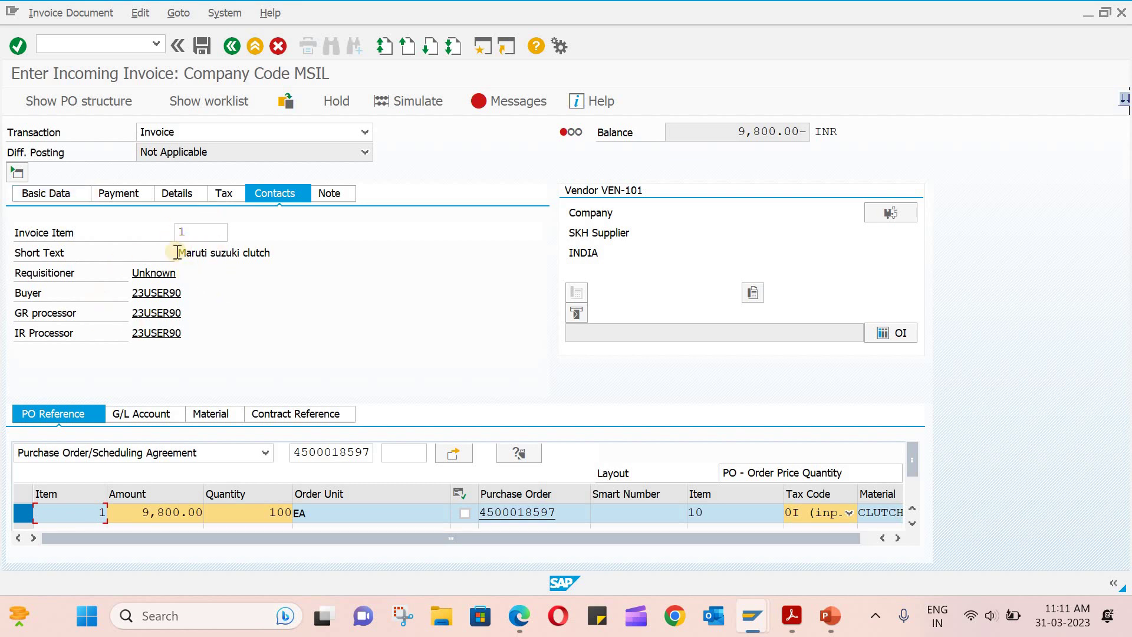
click(330, 194)
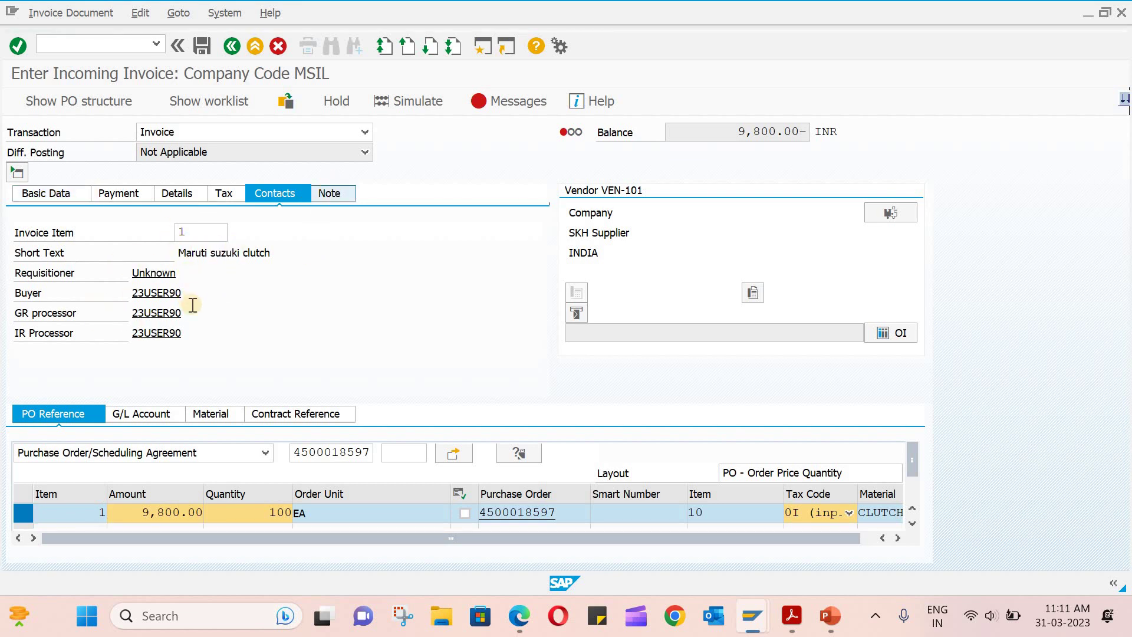
click(48, 193)
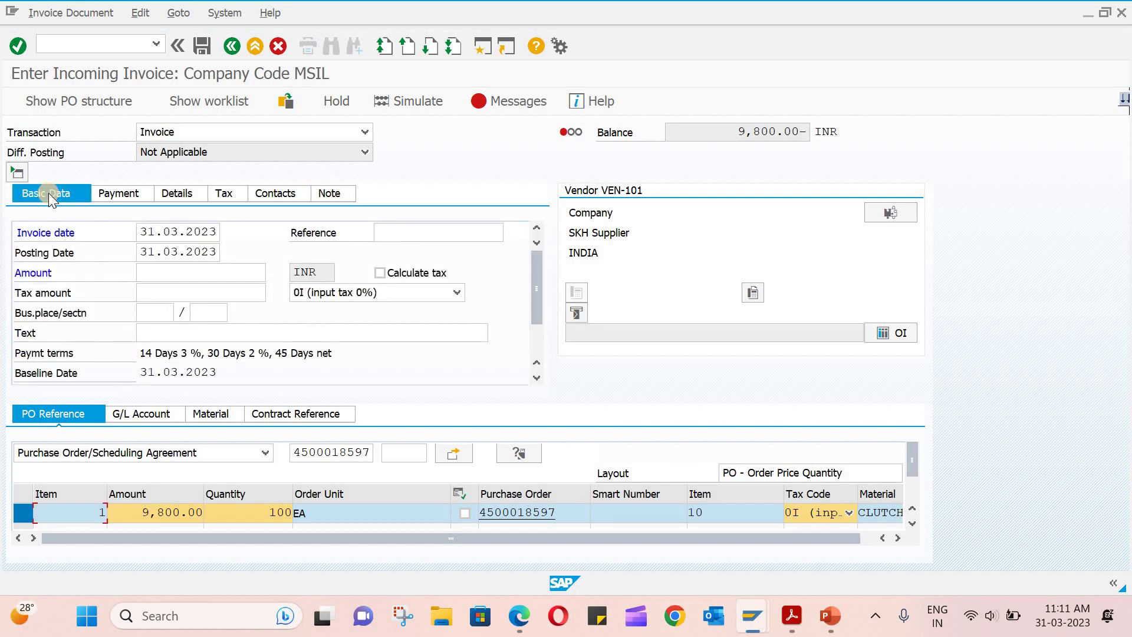
Leave Calculate tax unticked and delete the 196.00 tax amount.
click(394, 274)
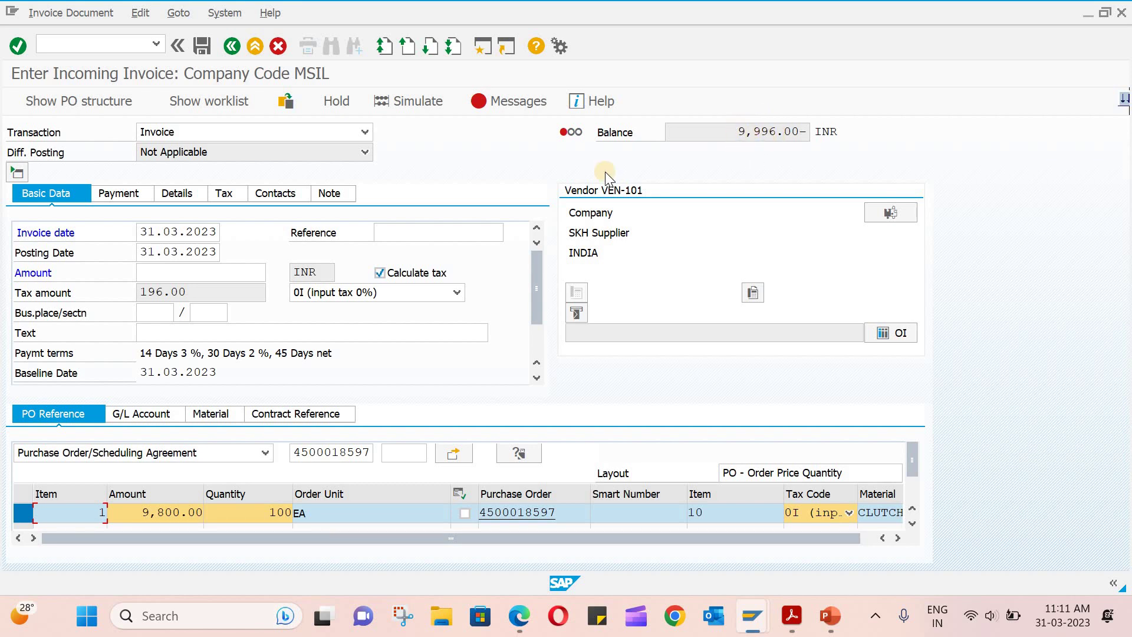
click(379, 272)
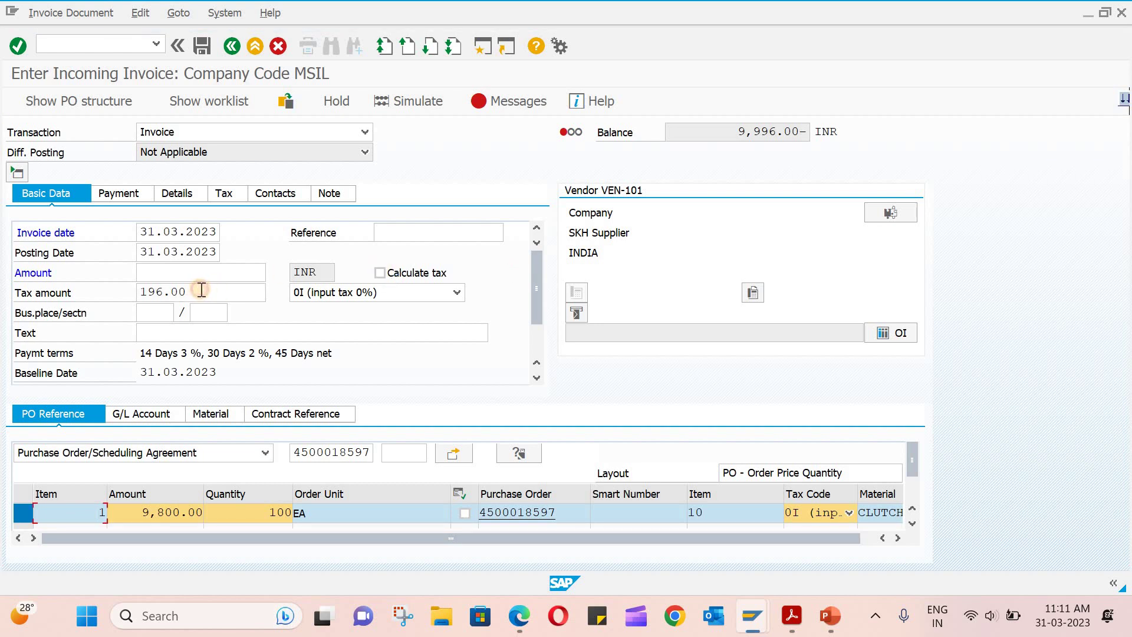
drag(203, 290, 48, 292)
key(BackSpace)
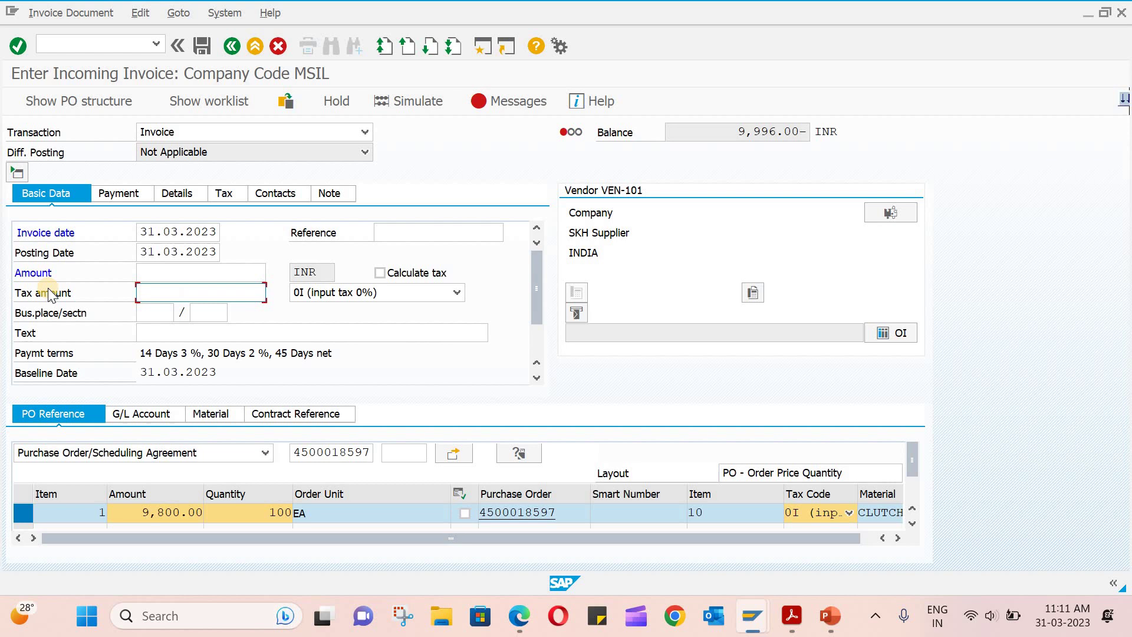
key(Return)
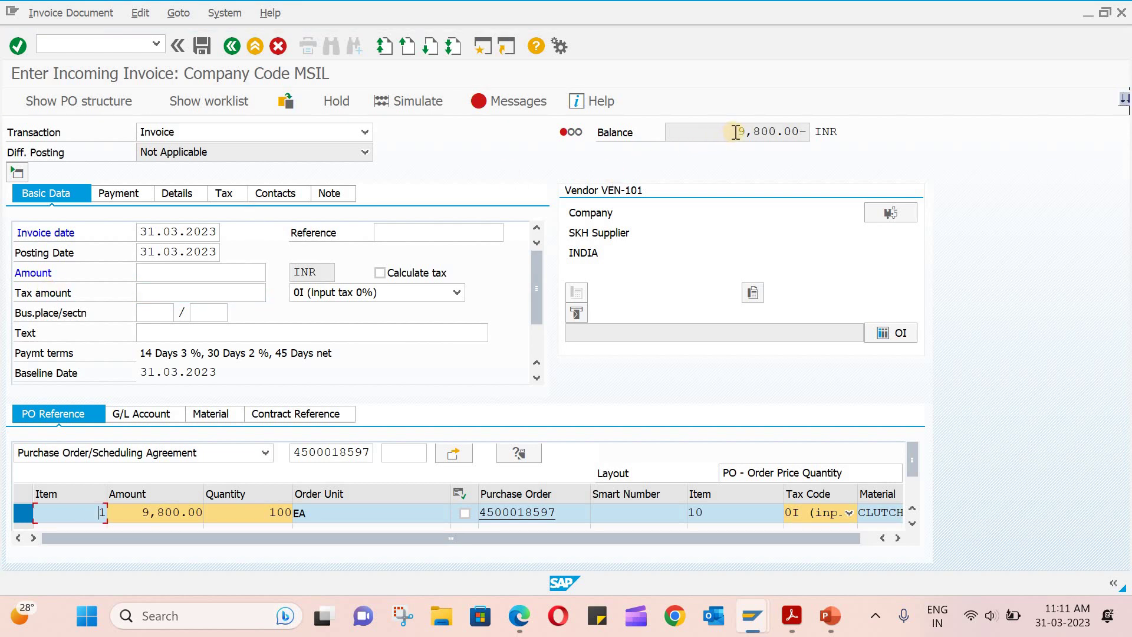
Copy the 9,800.00 balance into the invoice Amount so the balance becomes 0.00.
drag(736, 132, 806, 133)
click(805, 133)
click(220, 272)
key(ctrl+v)
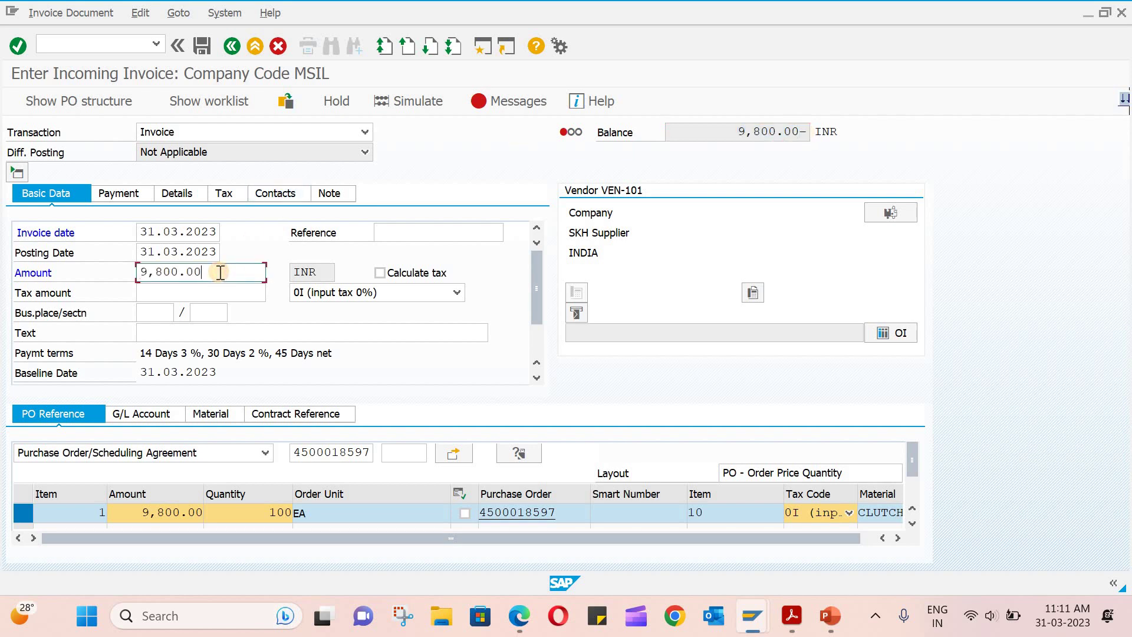
key(Return)
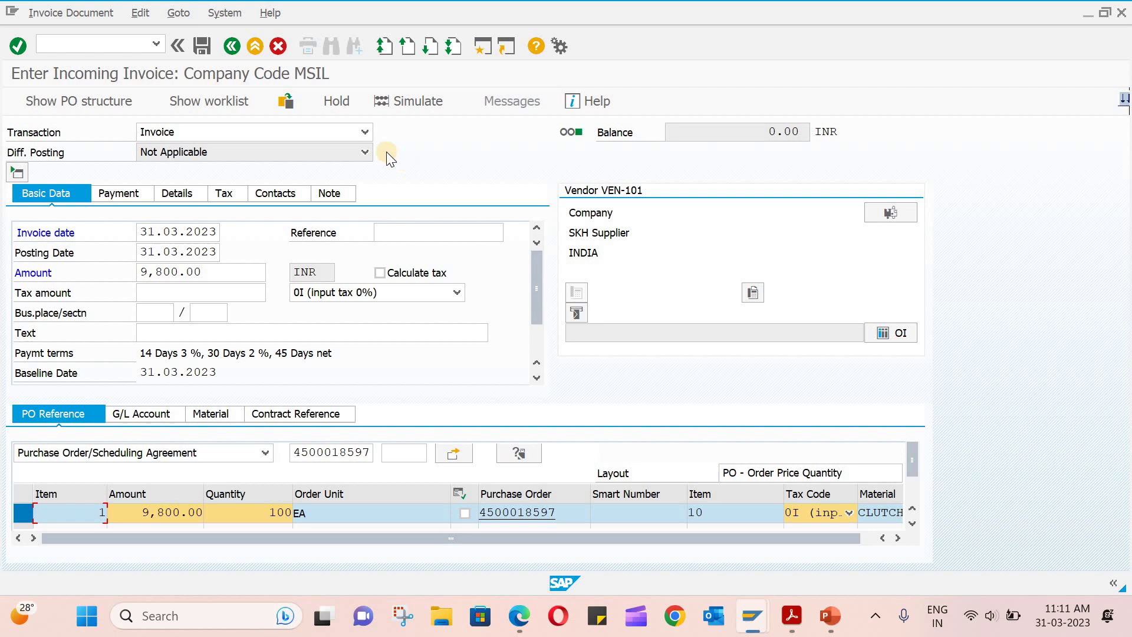
Simulate the posting: vendor 160000 credited and GR/IR 191100 debited 9,800.00.
click(401, 97)
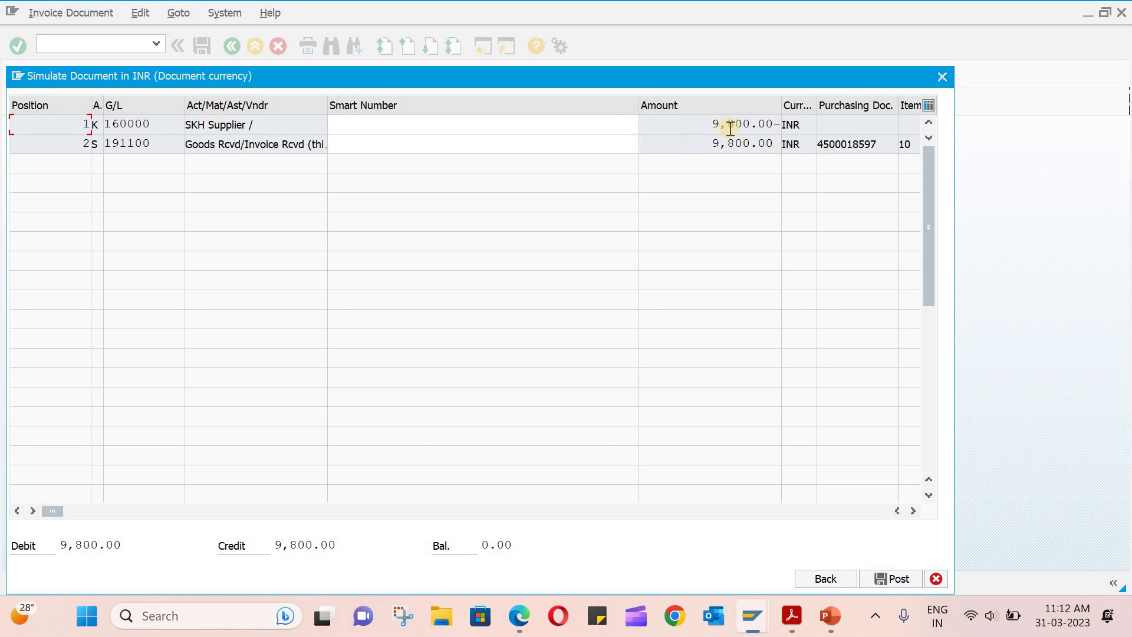
click(943, 77)
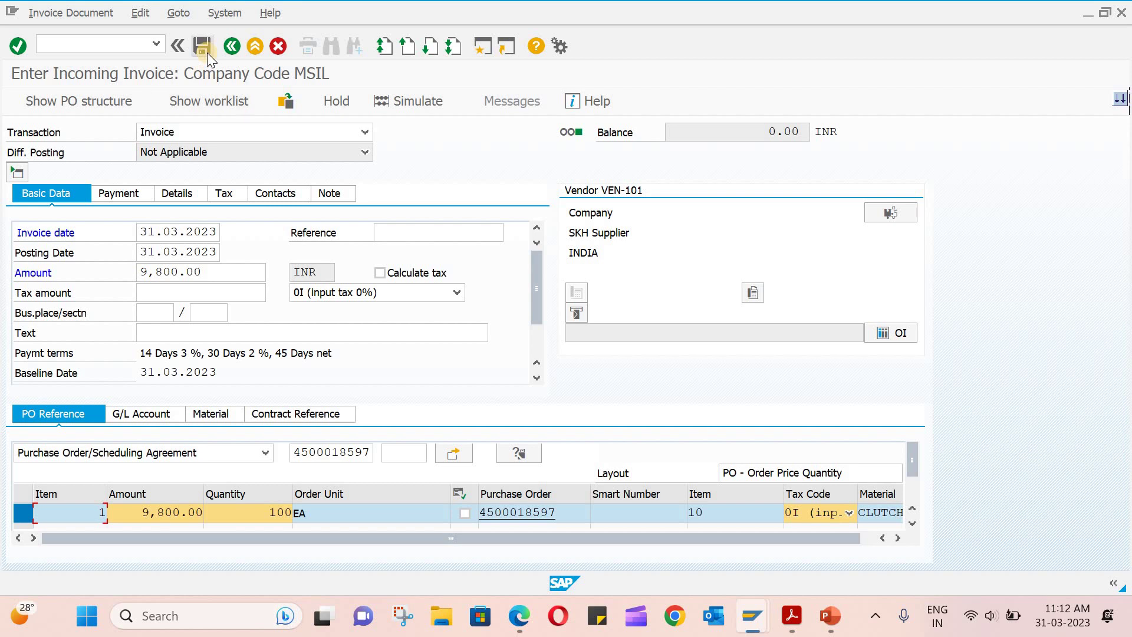
click(203, 46)
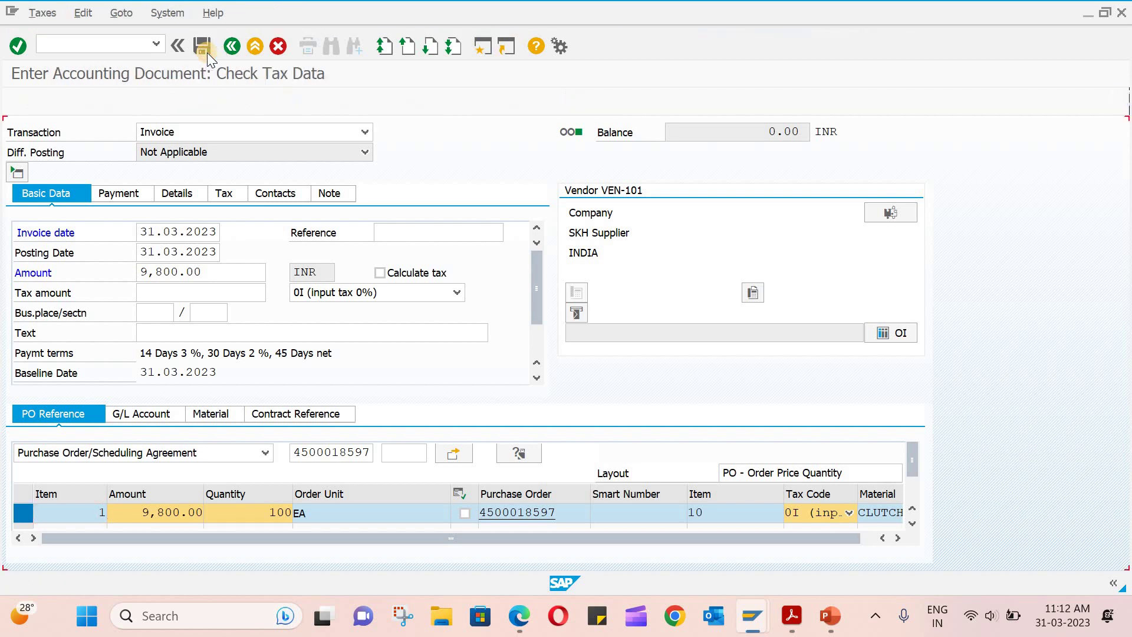
click(207, 52)
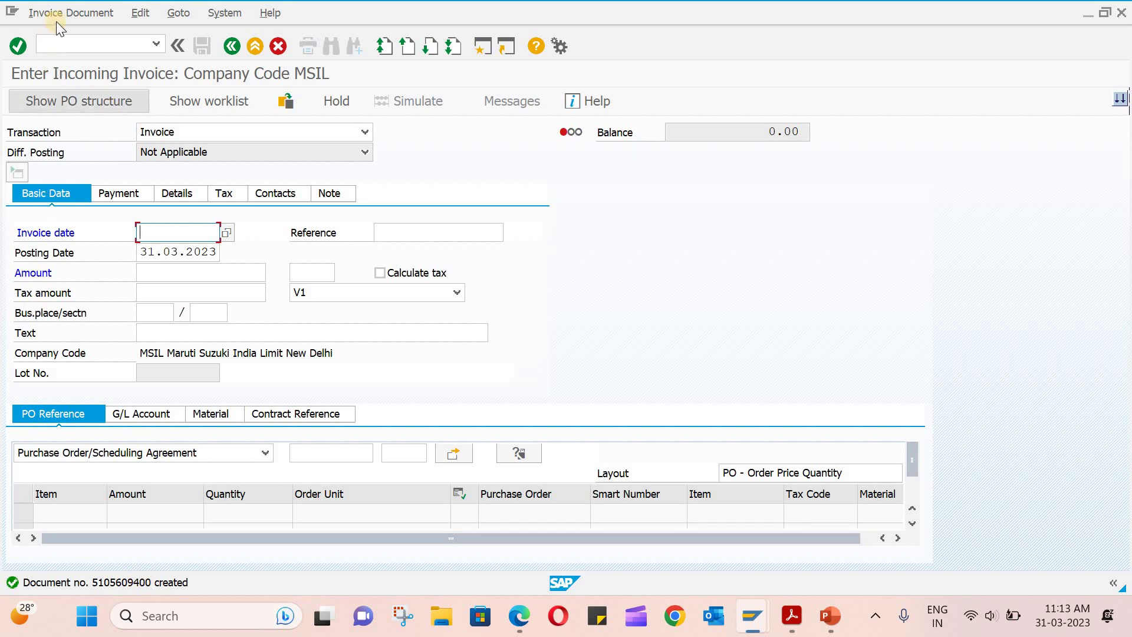
click(70, 13)
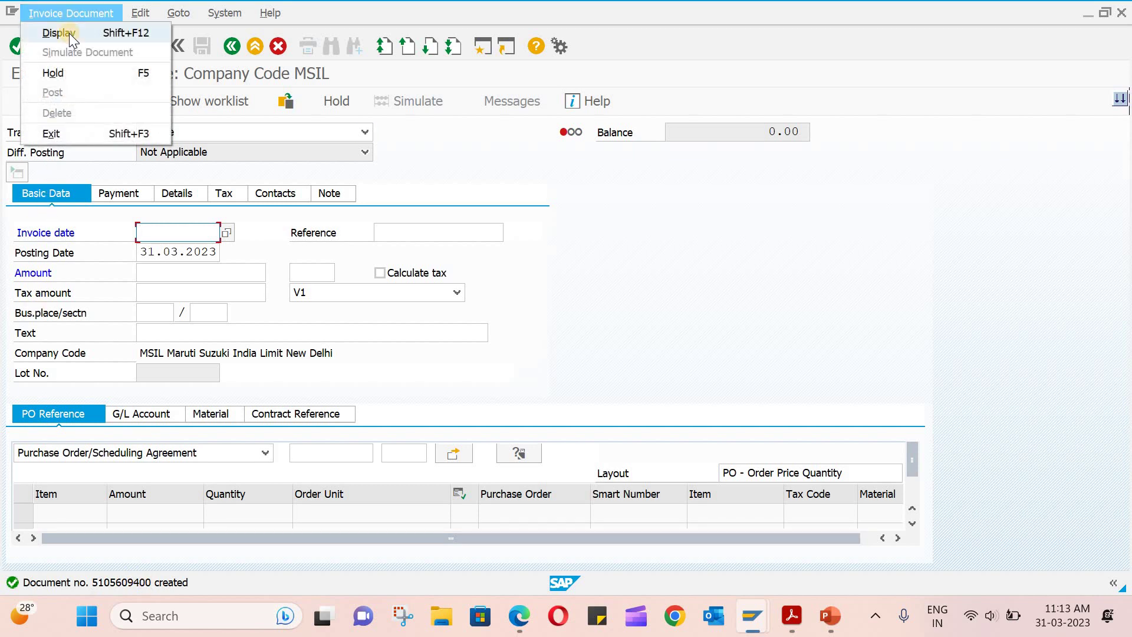
click(69, 33)
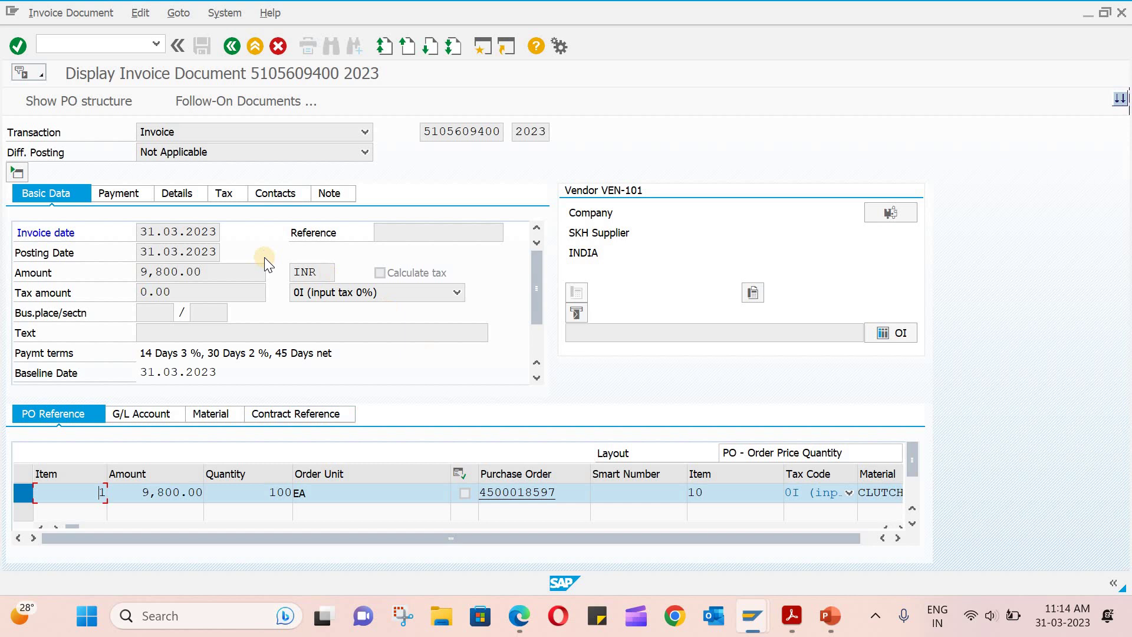
click(230, 101)
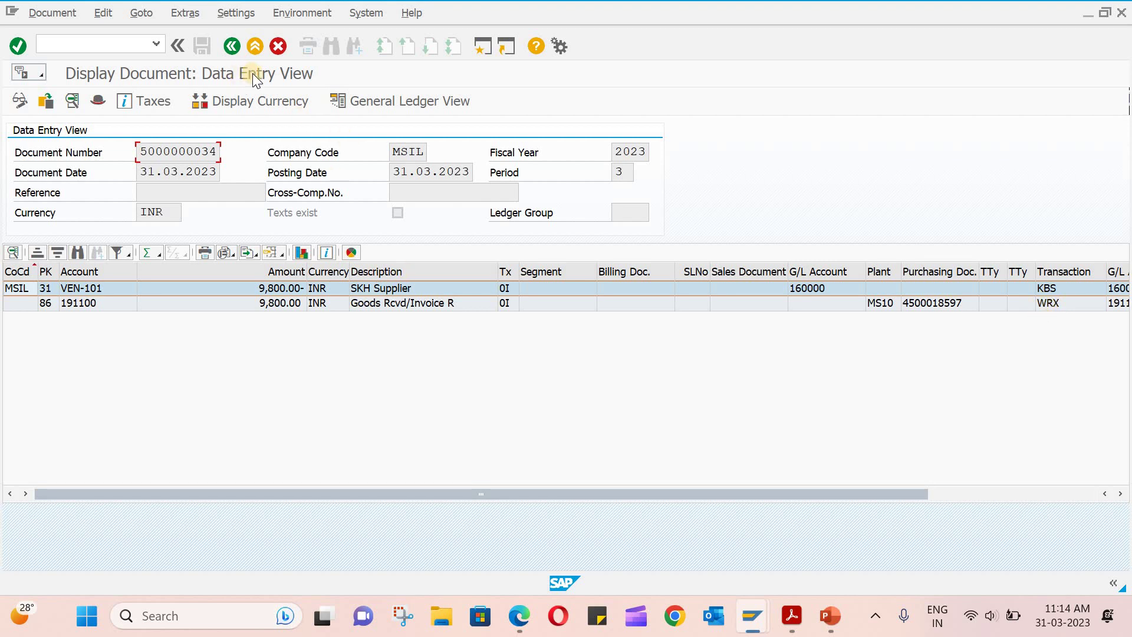
click(232, 52)
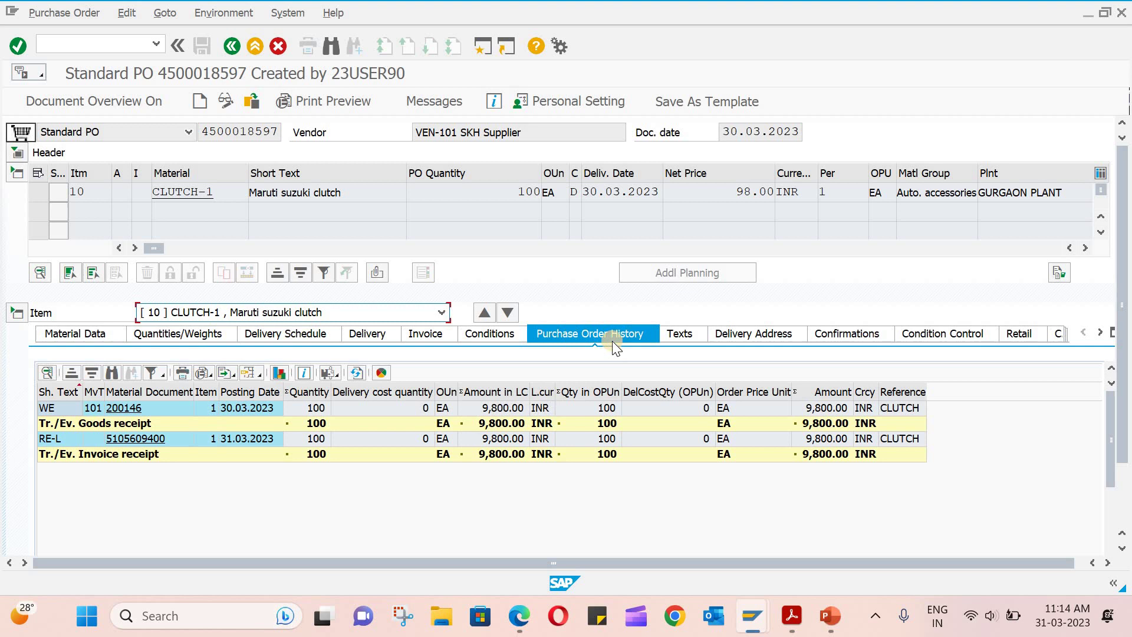
click(101, 439)
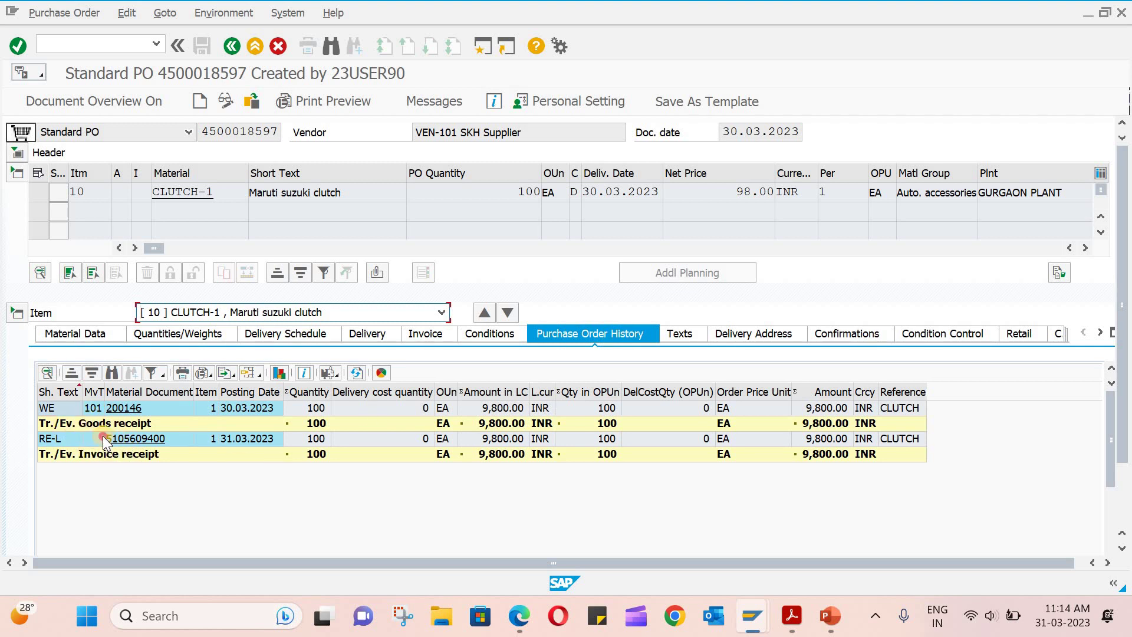
click(170, 439)
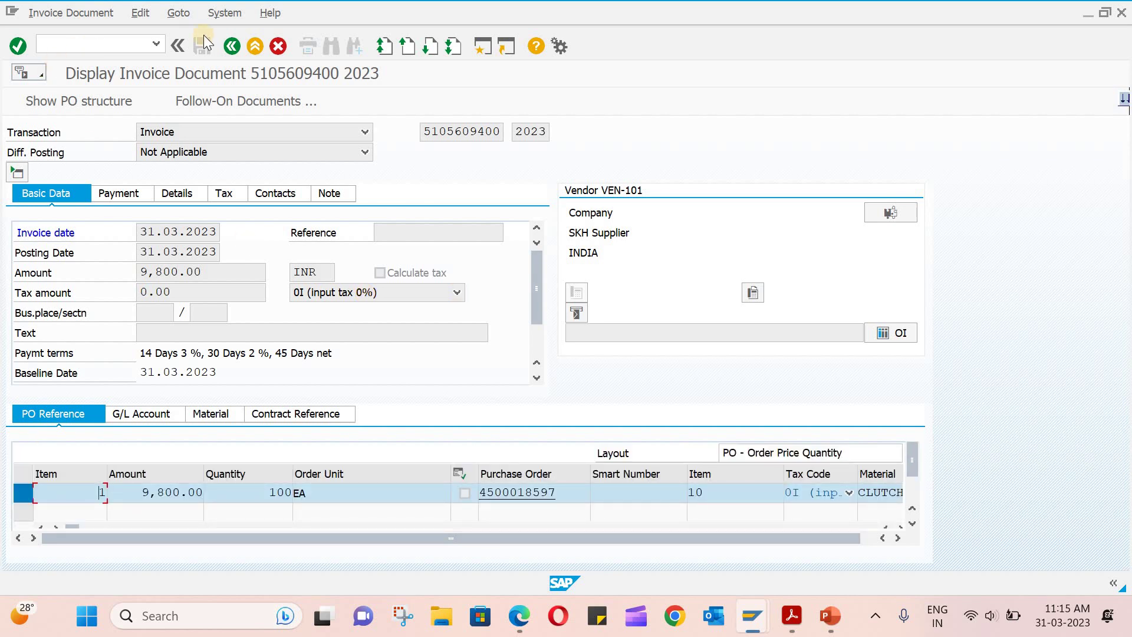
click(230, 46)
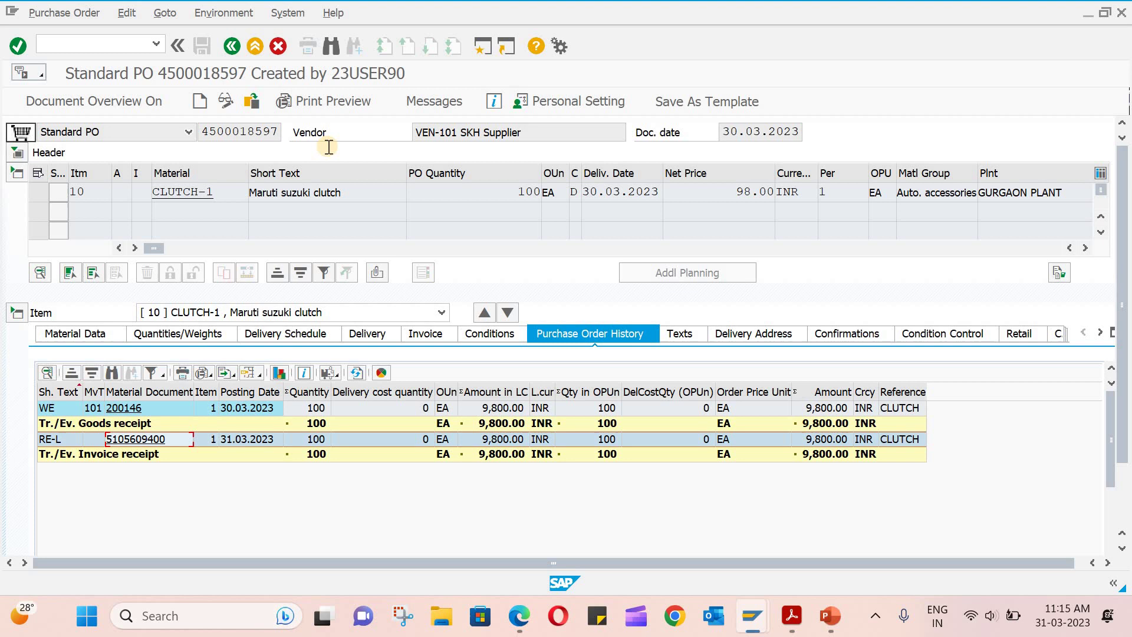
click(230, 46)
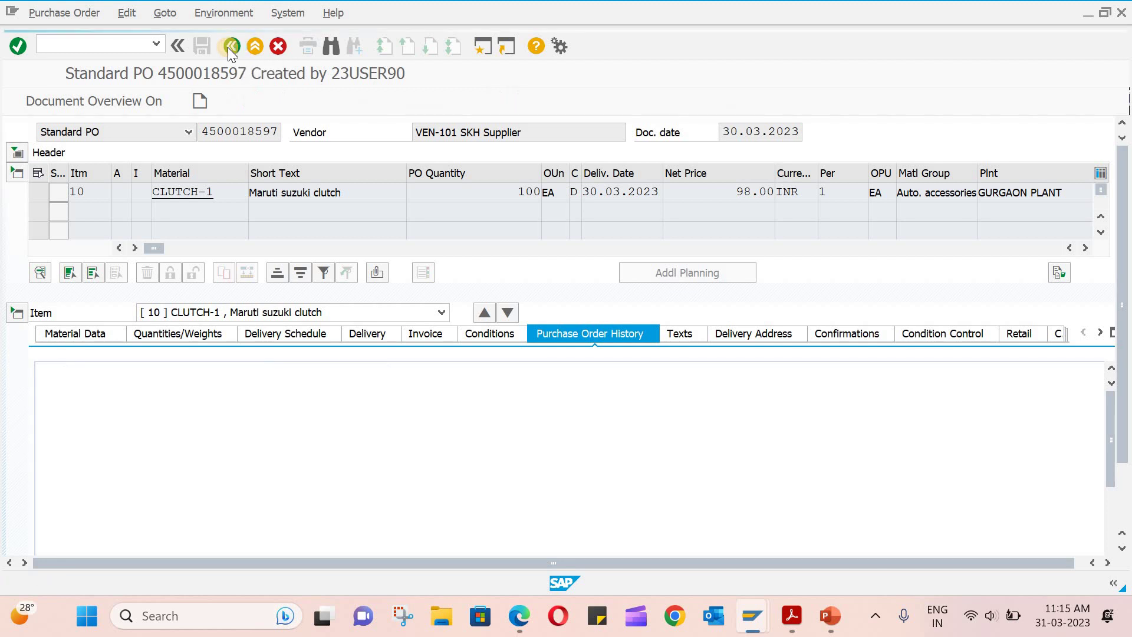